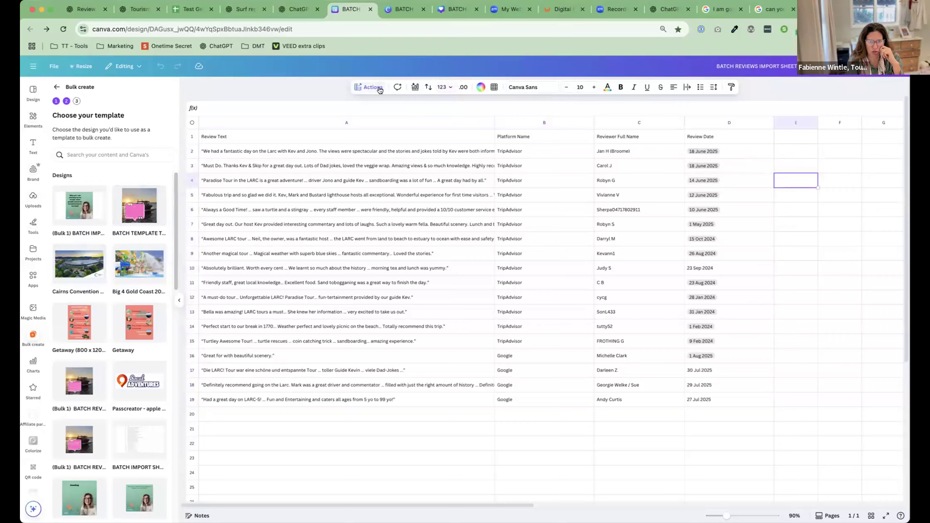
{"action": "scroll", "coordinate": [385, 151], "scroll_direction": "down", "scroll_amount": 3}
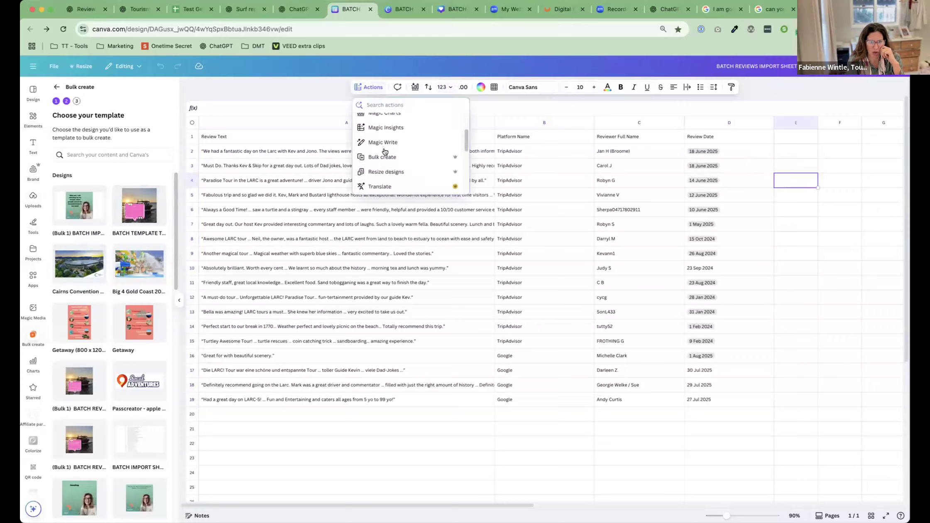
{"action": "scroll", "coordinate": [385, 151], "scroll_direction": "up", "scroll_amount": 3}
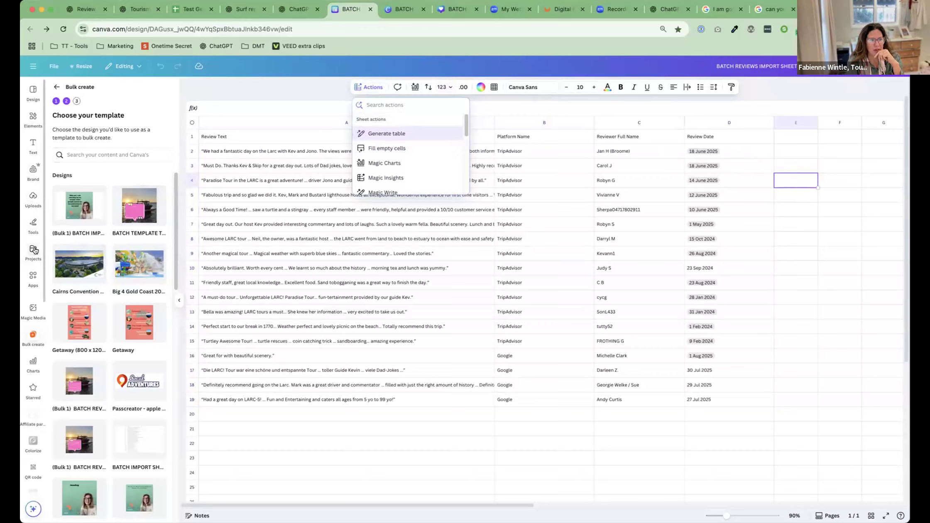
Try to place an uploaded photo beside the review rows in column E
{"action": "left_click", "coordinate": [33, 196]}
{"action": "left_click_drag", "start_coordinate": [110, 177], "coordinate": [789, 179]}
{"action": "left_click_drag", "start_coordinate": [559, 278], "coordinate": [811, 165]}
{"action": "key", "text": "Delete"}
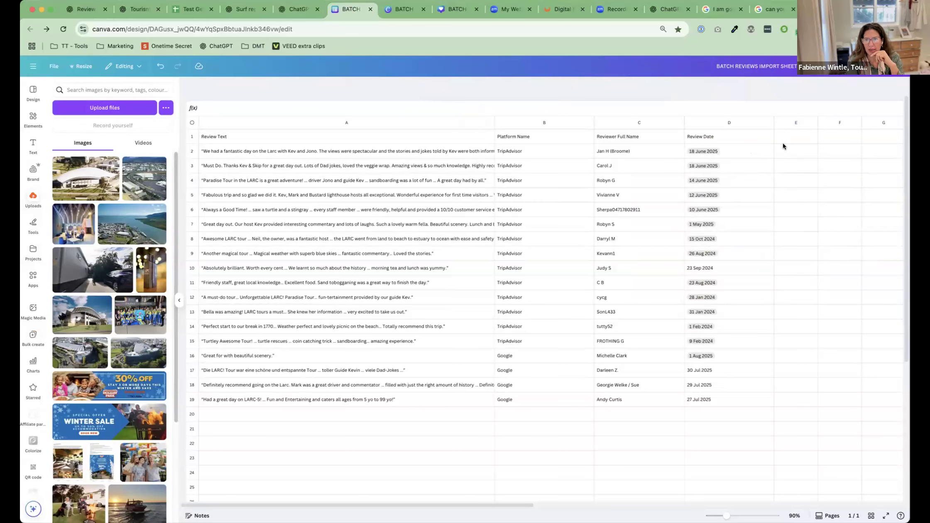
Insert the first two uploaded photos into cells E2 and E3, one in each cell
{"action": "left_click", "coordinate": [787, 151]}
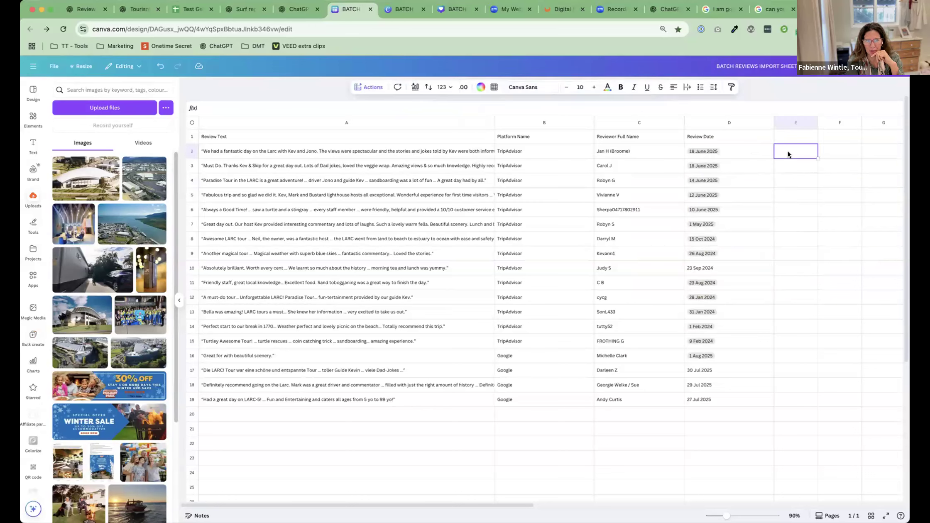
{"action": "left_click", "coordinate": [93, 174]}
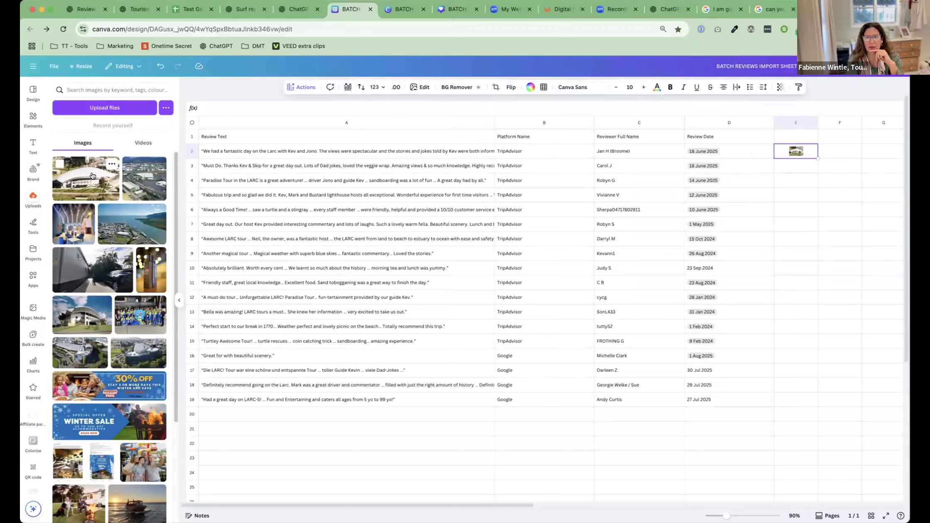
{"action": "left_click", "coordinate": [792, 172]}
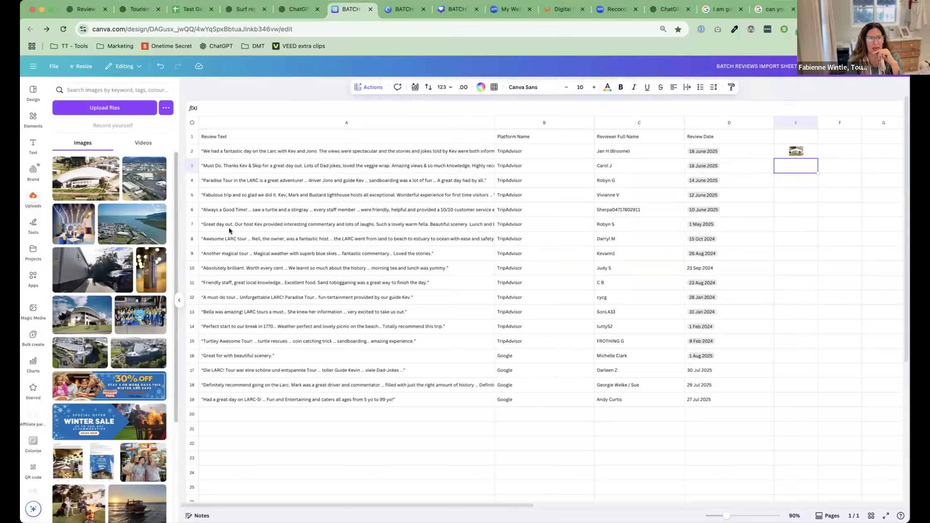
{"action": "left_click", "coordinate": [147, 185]}
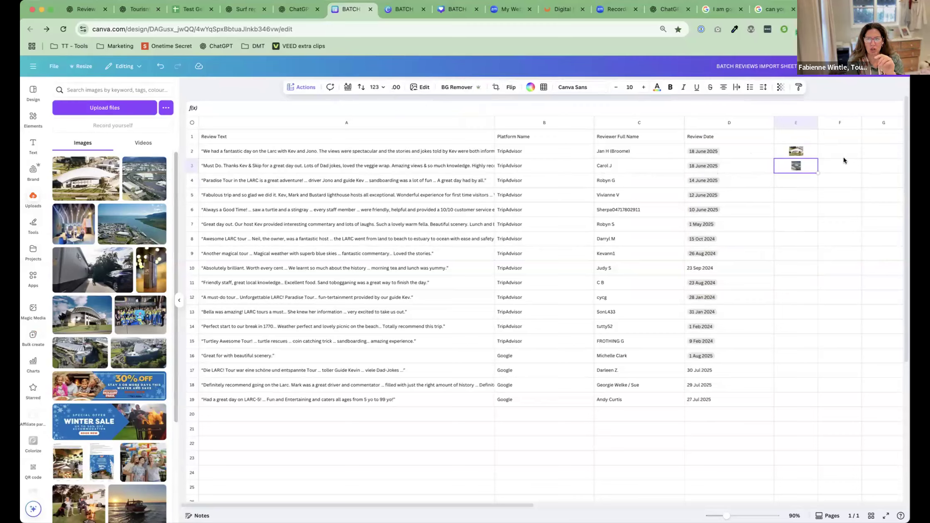
Clear the inserted photos from cells E2 and E3
{"action": "left_click", "coordinate": [812, 155]}
{"action": "key", "text": "BackSpace"}
{"action": "left_click", "coordinate": [806, 164]}
{"action": "key", "text": "BackSpace"}
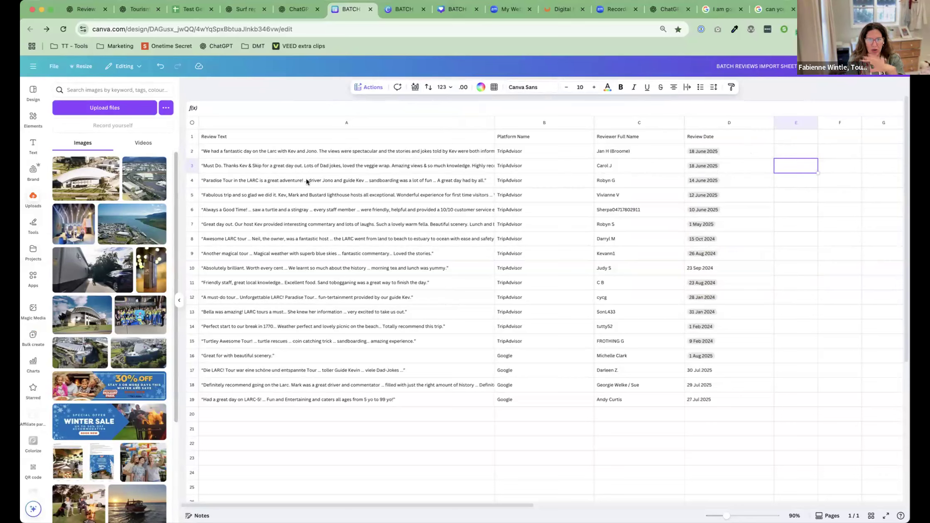
Start a Bulk create from the review table in A1:D19, using the BATCH TEMPLATE design with the boat photo
{"action": "left_click", "coordinate": [289, 156]}
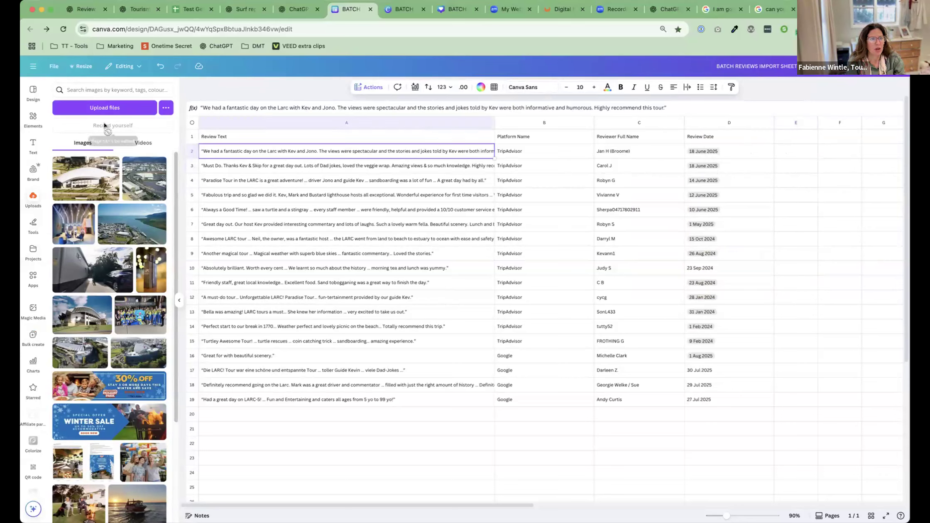
{"action": "left_click_drag", "start_coordinate": [211, 136], "coordinate": [731, 400]}
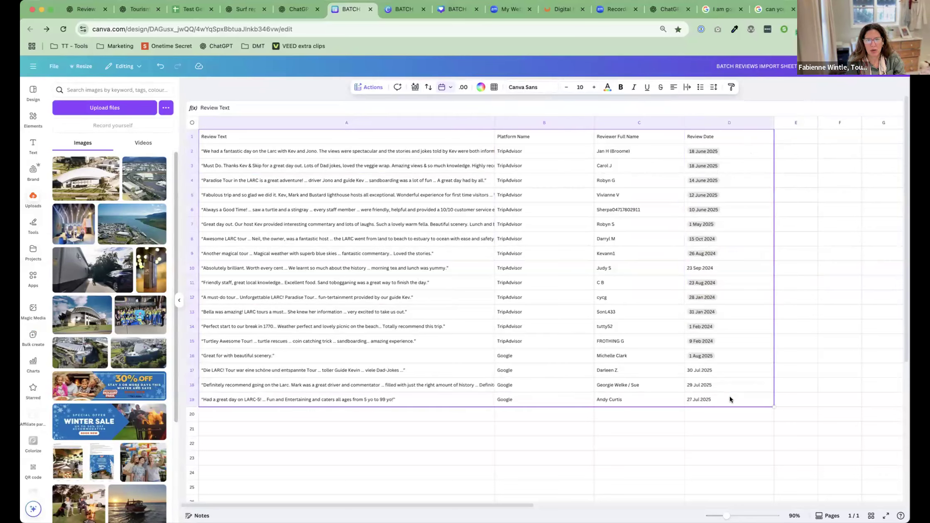
{"action": "left_click", "coordinate": [368, 88]}
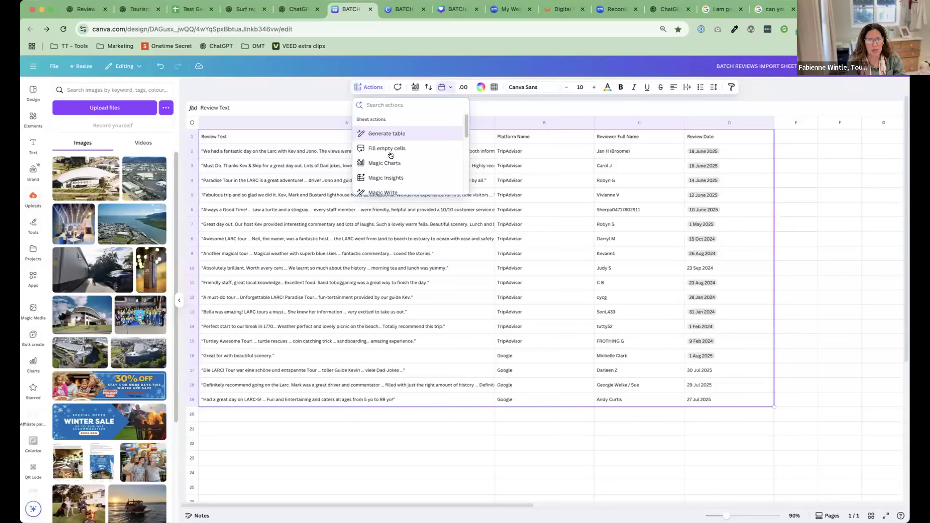
{"action": "scroll", "coordinate": [399, 153], "scroll_direction": "down", "scroll_amount": 5}
{"action": "scroll", "coordinate": [390, 155], "scroll_direction": "up", "scroll_amount": 3}
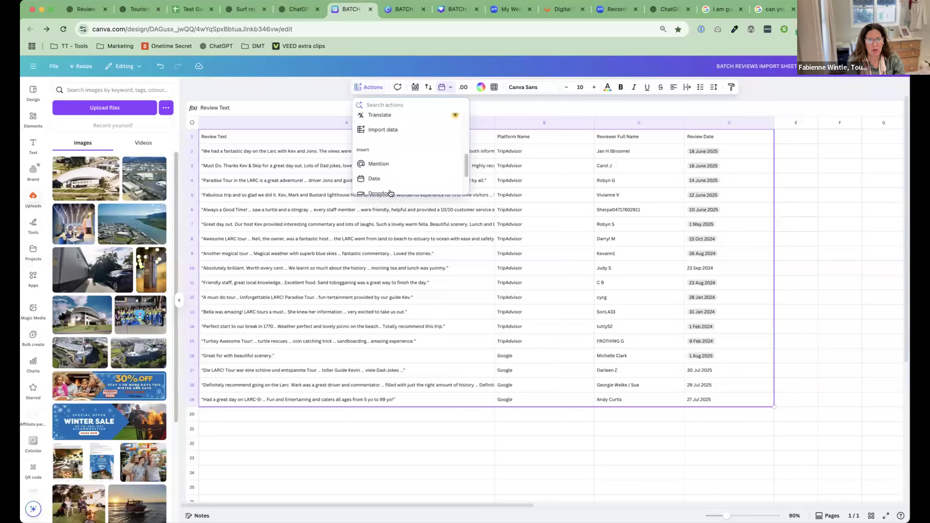
{"action": "scroll", "coordinate": [398, 144], "scroll_direction": "up", "scroll_amount": 4}
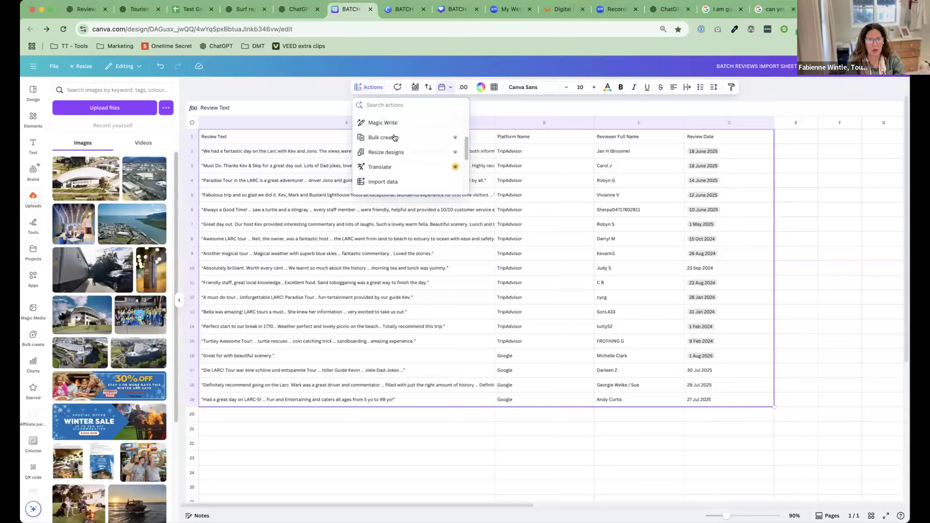
{"action": "left_click", "coordinate": [393, 134]}
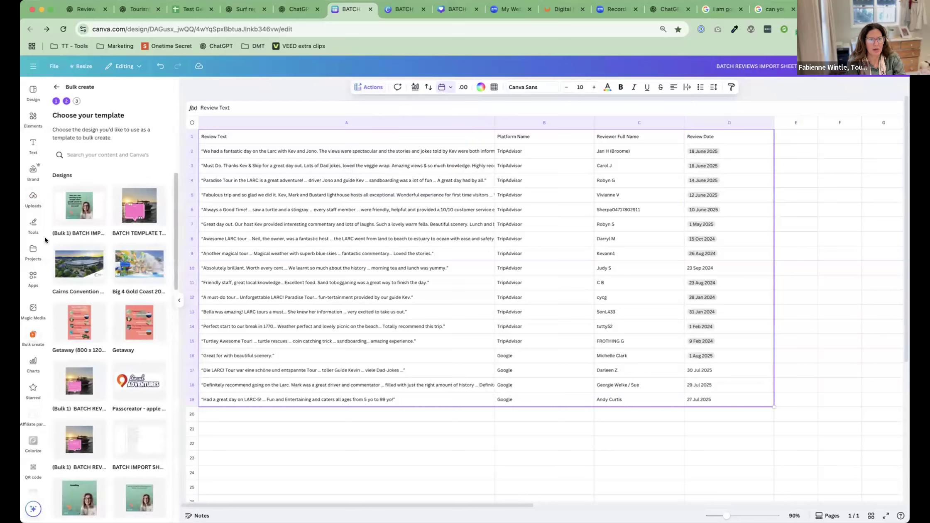
{"action": "left_click", "coordinate": [130, 208]}
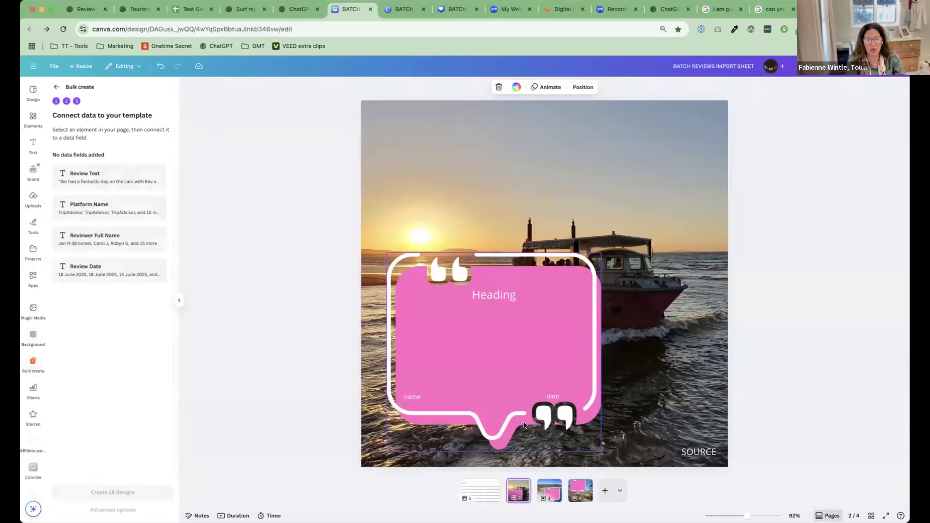
Connect the Heading text on the boat page to the Review Text data field
{"action": "left_click", "coordinate": [455, 294]}
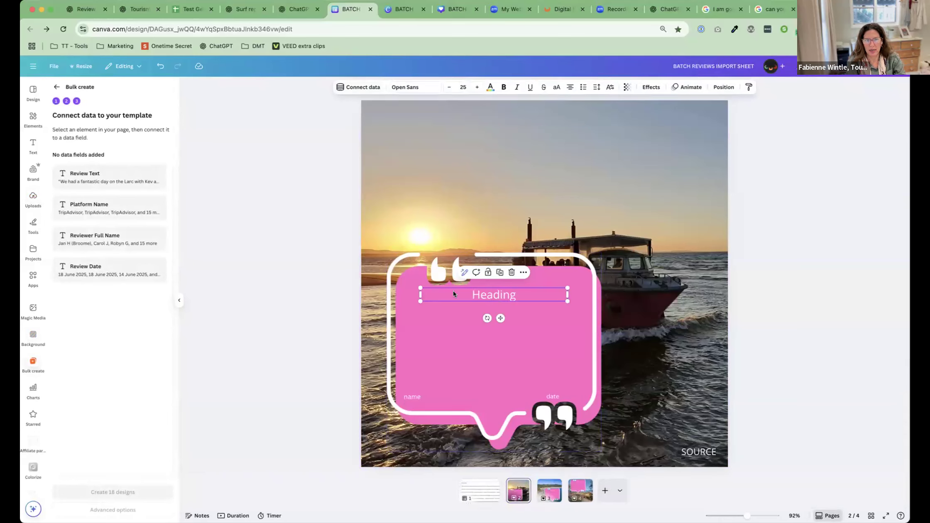
{"action": "left_click", "coordinate": [358, 86]}
{"action": "left_click", "coordinate": [152, 141]}
{"action": "left_click", "coordinate": [353, 85]}
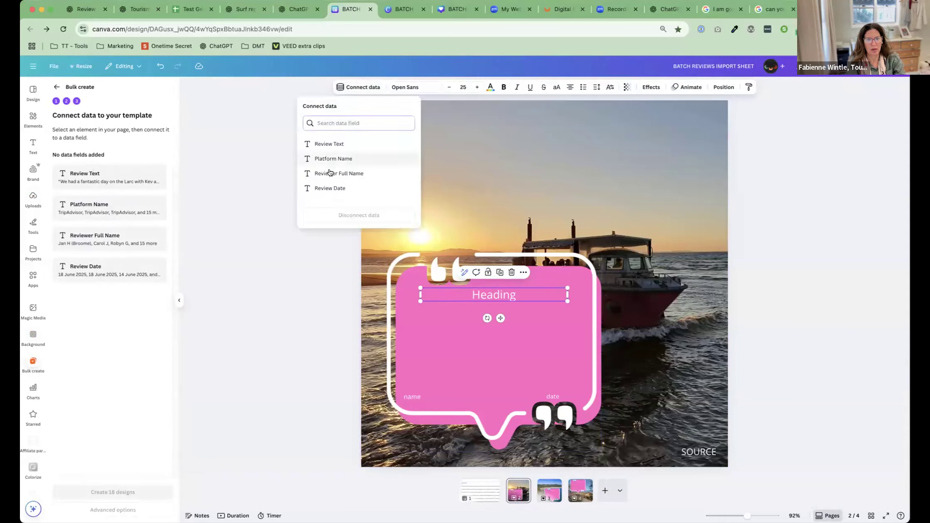
{"action": "left_click", "coordinate": [326, 144]}
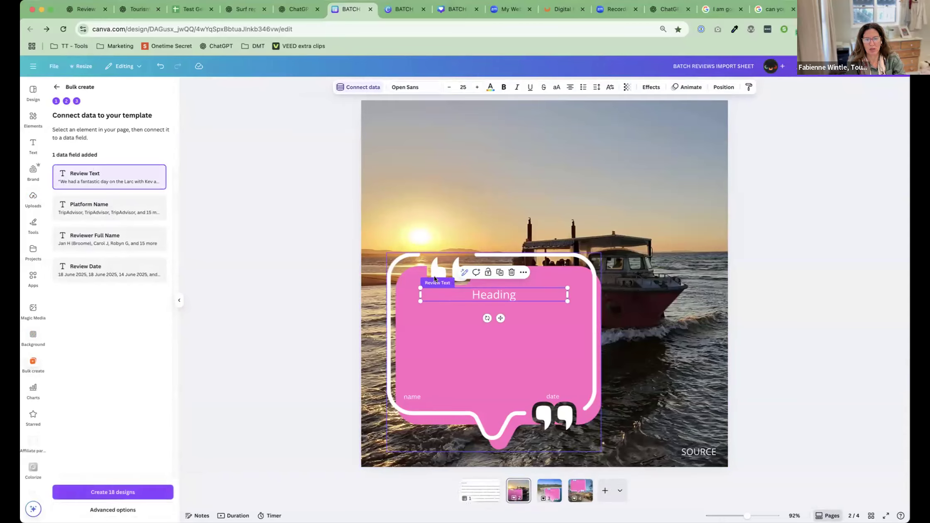
Connect the boat page's name text to Reviewer Full Name and its date text to Review Date
{"action": "left_click", "coordinate": [415, 393]}
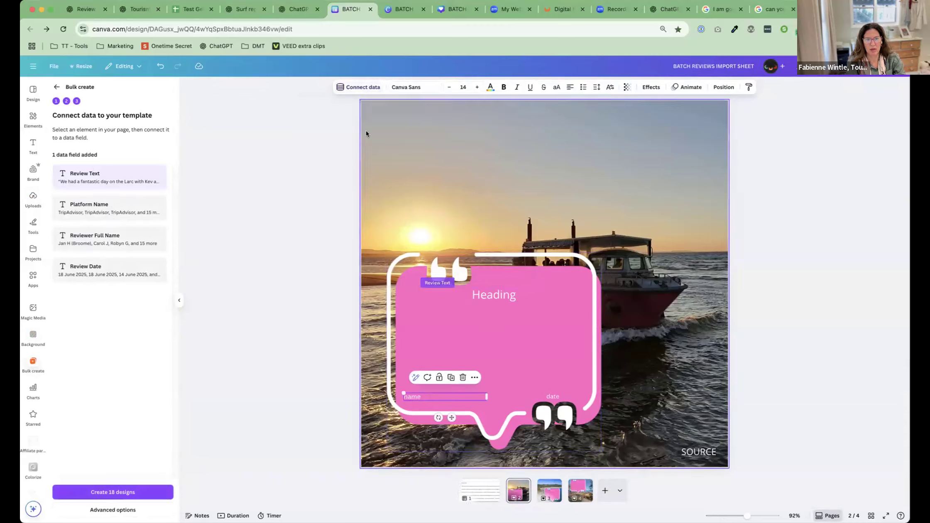
{"action": "left_click", "coordinate": [357, 87]}
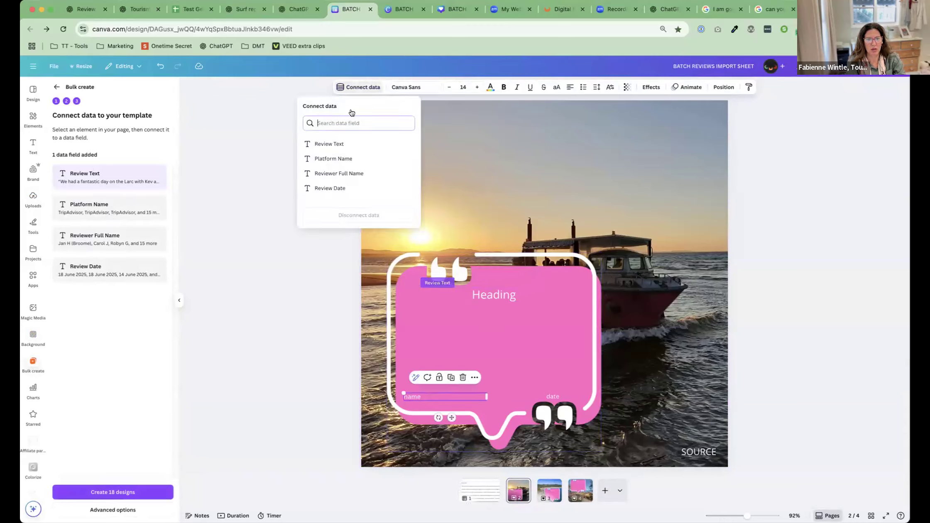
{"action": "left_click", "coordinate": [341, 174]}
{"action": "left_click", "coordinate": [551, 394]}
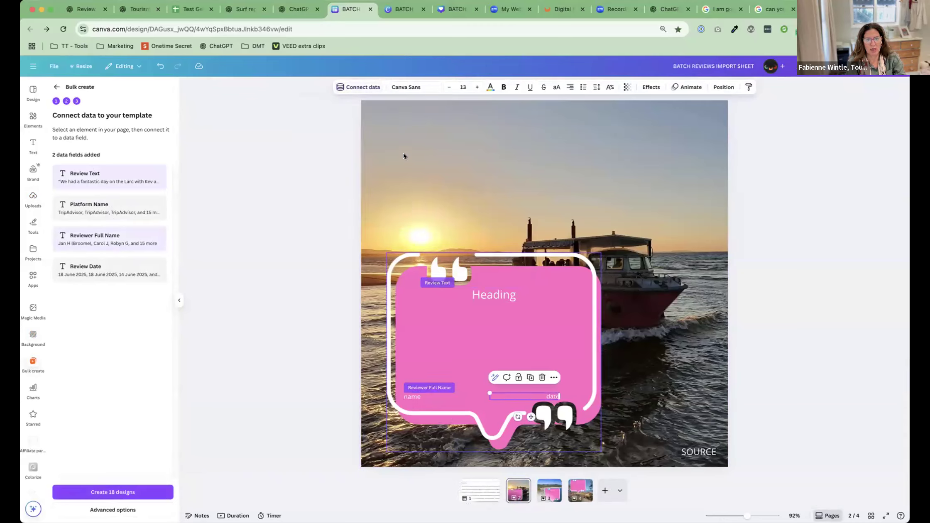
{"action": "left_click", "coordinate": [356, 88]}
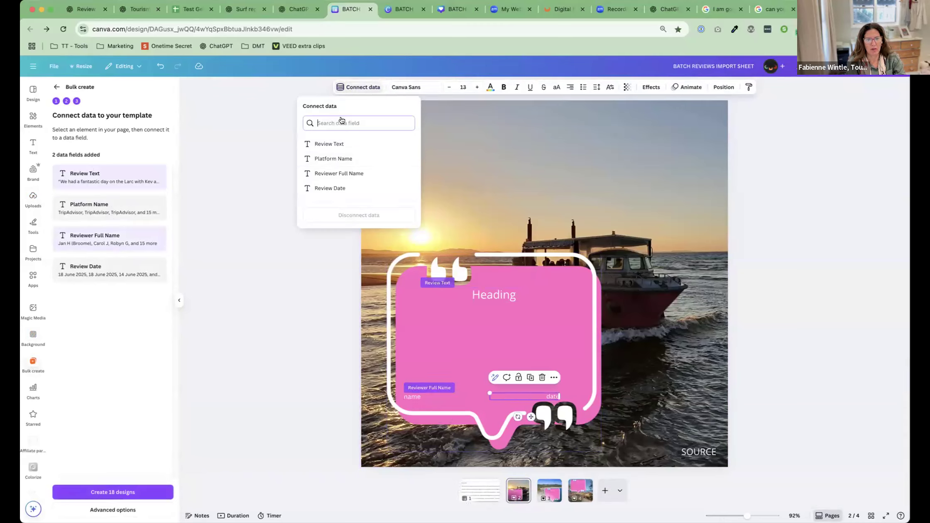
{"action": "left_click", "coordinate": [325, 187]}
Connect the SOURCE text on the boat page to the Platform Name data field
{"action": "left_click", "coordinate": [681, 451]}
{"action": "left_click", "coordinate": [358, 87]}
{"action": "left_click", "coordinate": [328, 155]}
Create the bulk output as 1 design with multiple pages, naming each page from the Review Text column
{"action": "left_click", "coordinate": [547, 489]}
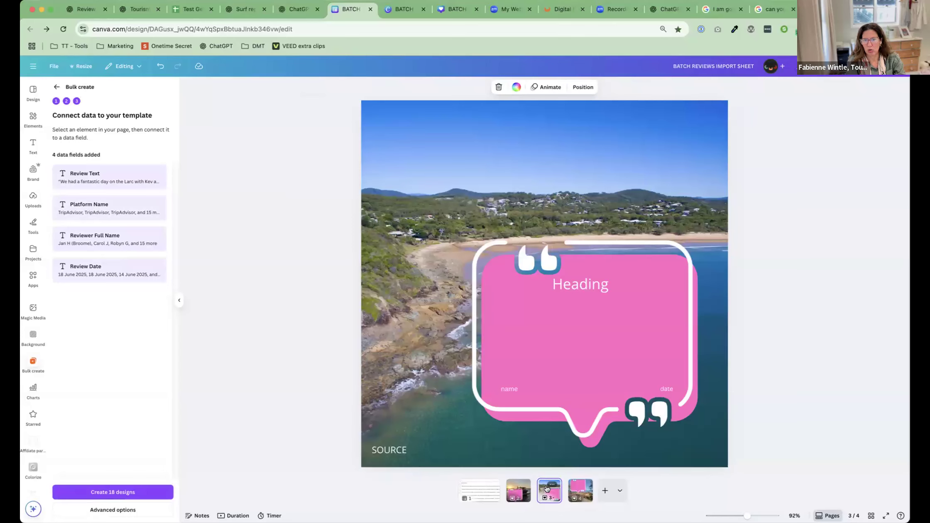
{"action": "left_click", "coordinate": [581, 490]}
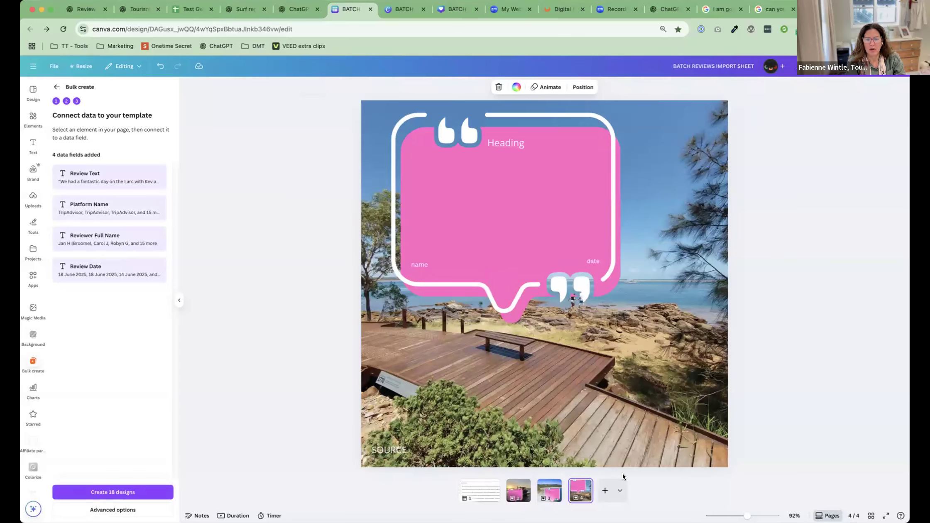
{"action": "left_click", "coordinate": [519, 490]}
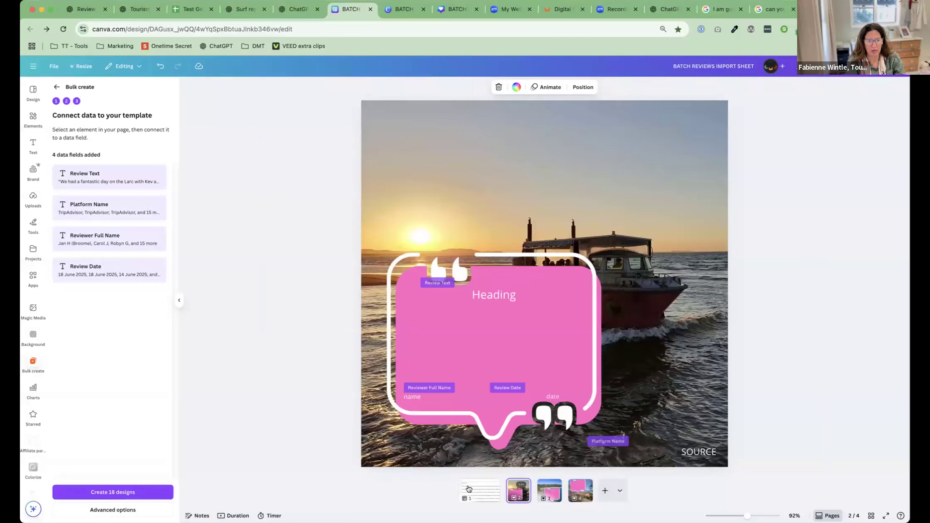
{"action": "left_click", "coordinate": [122, 510]}
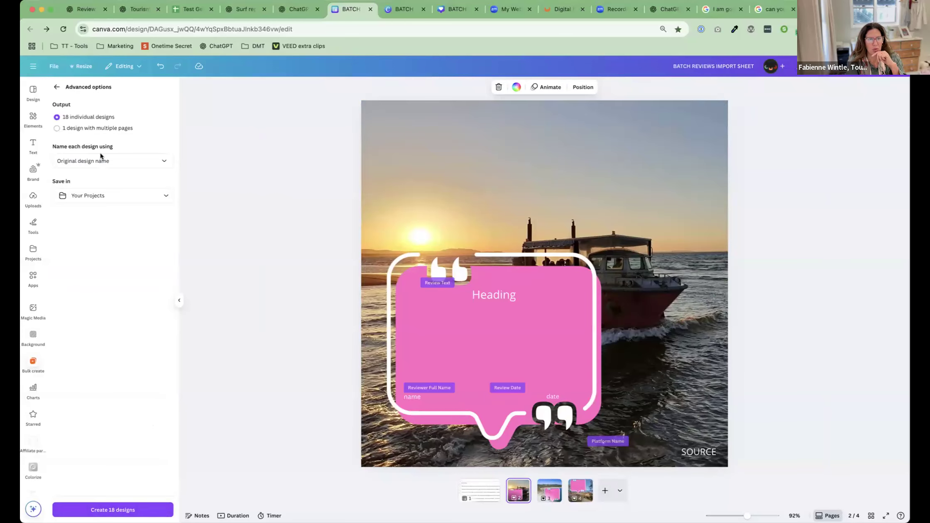
{"action": "left_click", "coordinate": [61, 128]}
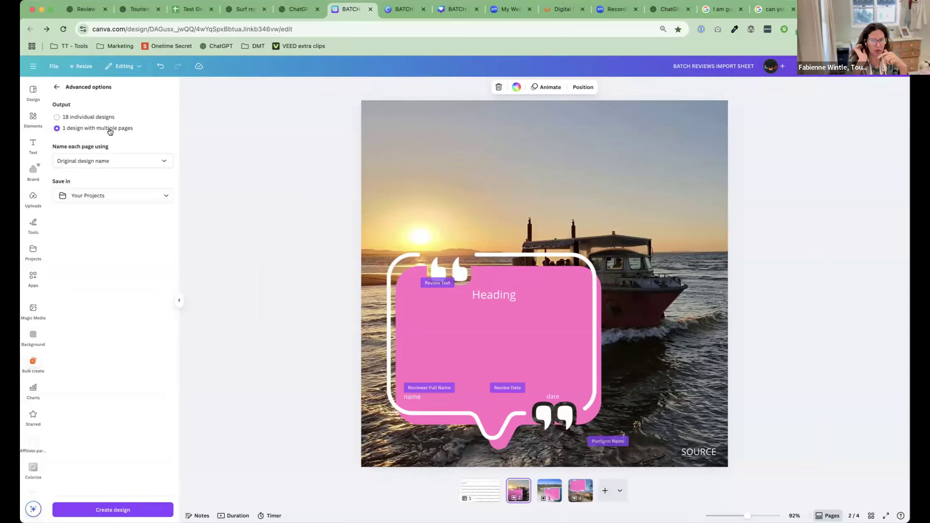
{"action": "left_click", "coordinate": [92, 164]}
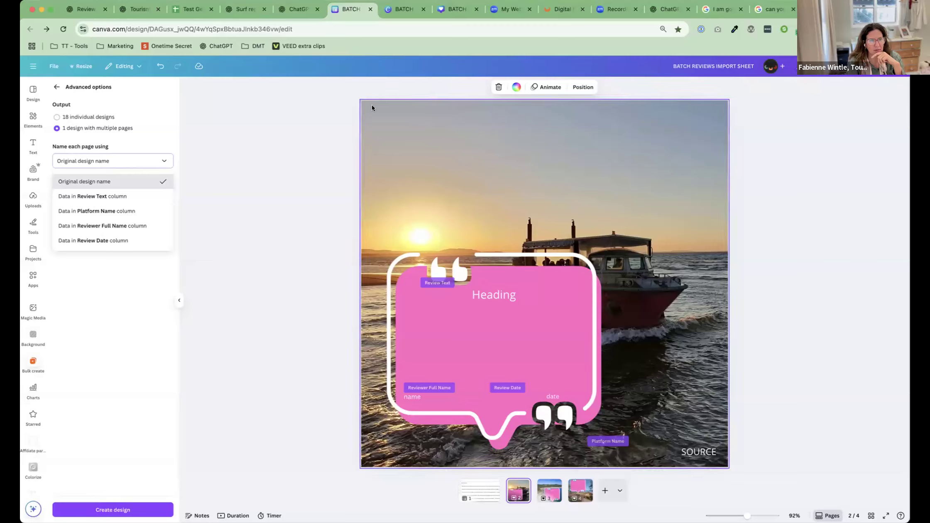
{"action": "left_click", "coordinate": [127, 195]}
{"action": "left_click", "coordinate": [112, 510]}
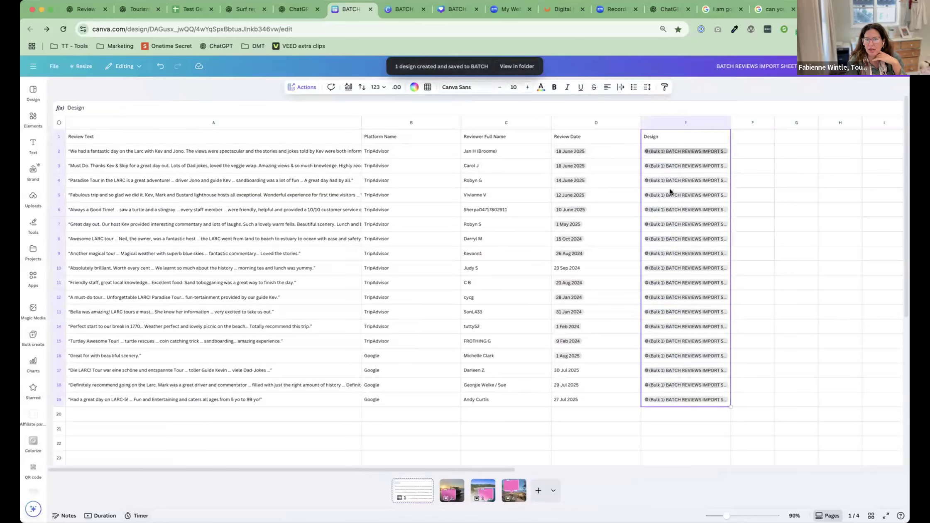
Open the generated design through the link in cell E2 of the Design column
{"action": "left_click", "coordinate": [677, 151]}
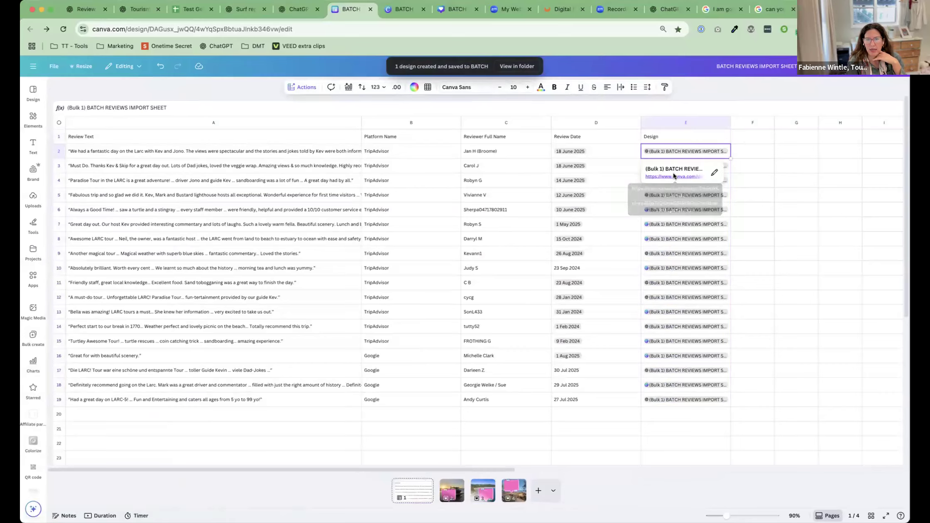
{"action": "left_click", "coordinate": [673, 174]}
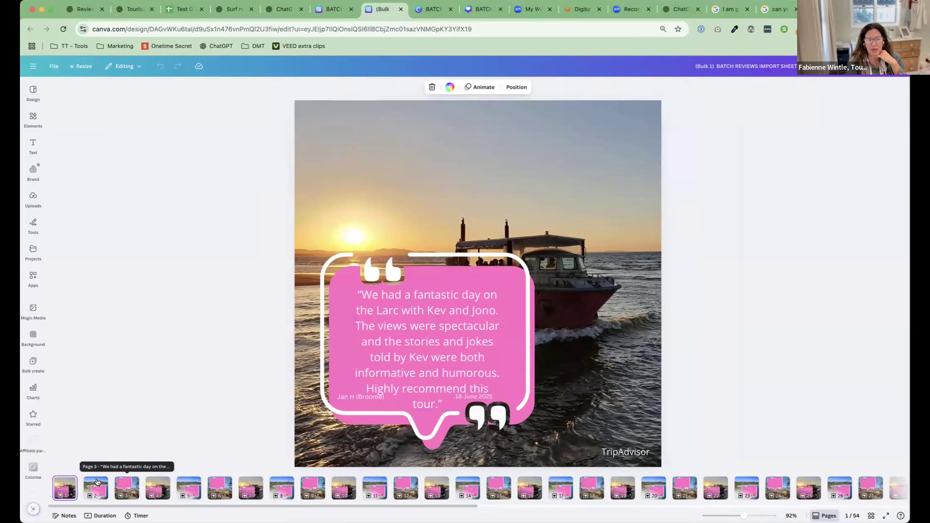
{"action": "scroll", "coordinate": [353, 482], "scroll_direction": "right", "scroll_amount": 5}
{"action": "scroll", "coordinate": [373, 480], "scroll_direction": "left", "scroll_amount": 5}
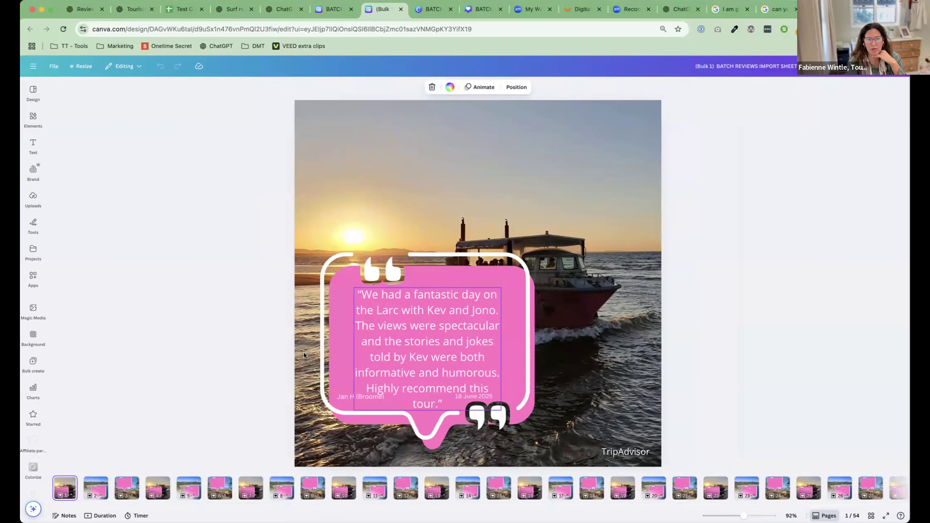
Examine pages 2, 3, 8 and 10 of the generated design to see how the review data was filled in
{"action": "left_click", "coordinate": [95, 487]}
{"action": "left_click", "coordinate": [123, 485]}
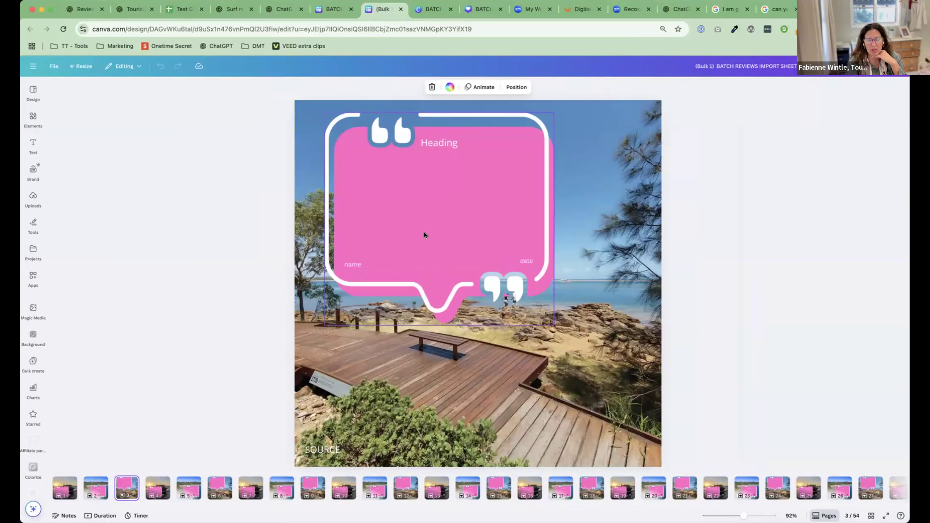
{"action": "right_click", "coordinate": [161, 484]}
{"action": "key", "text": "Escape"}
{"action": "right_click", "coordinate": [284, 486]}
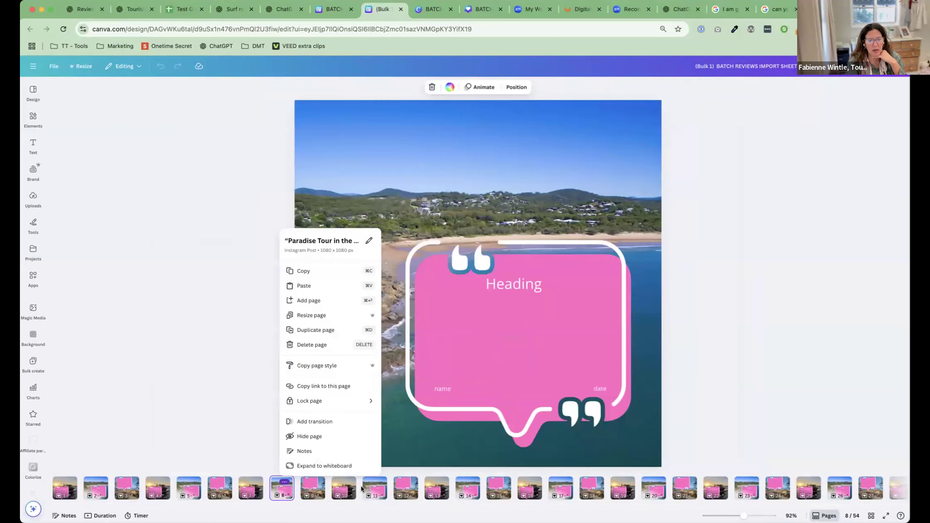
{"action": "key", "text": "Escape"}
{"action": "left_click", "coordinate": [344, 490]}
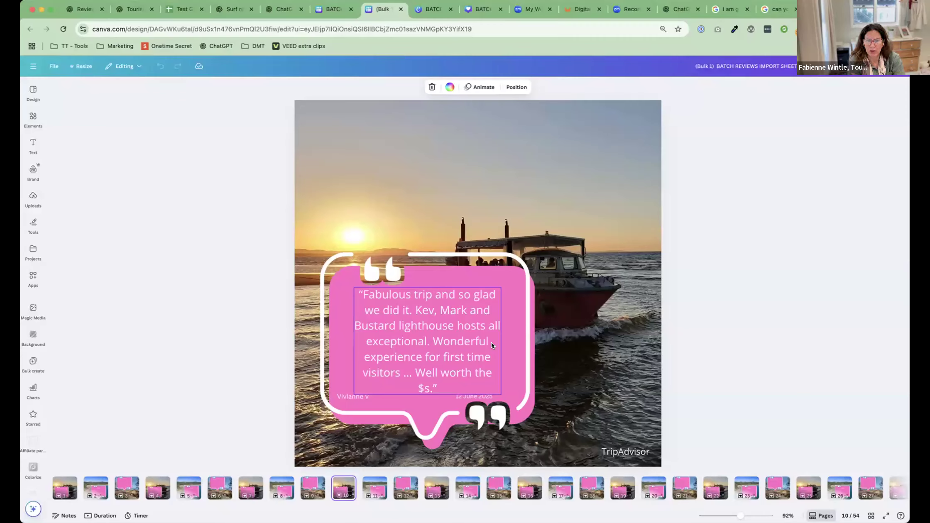
Reduce the review text on page 1 to font size 22
{"action": "left_click", "coordinate": [72, 497]}
{"action": "left_click", "coordinate": [426, 301]}
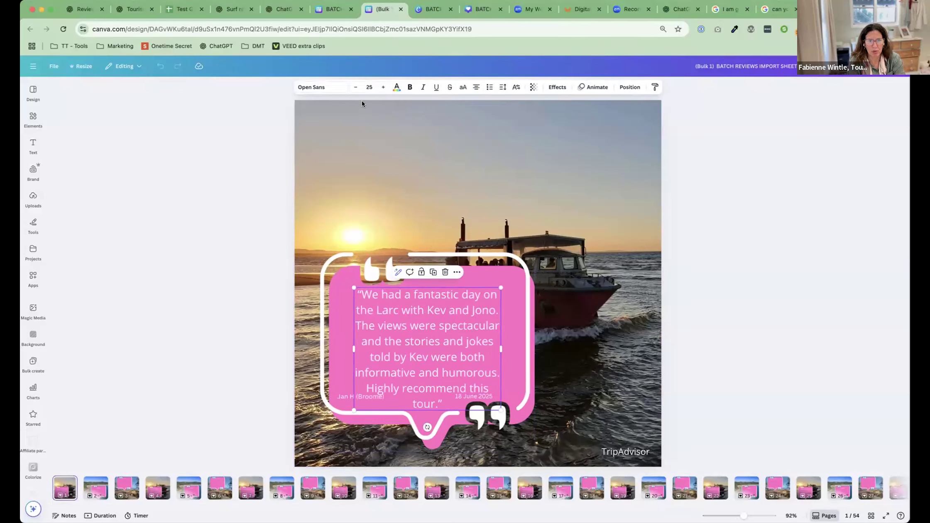
{"action": "left_click", "coordinate": [355, 87]}
{"action": "left_click", "coordinate": [355, 87]}
{"action": "left_click", "coordinate": [355, 87]}
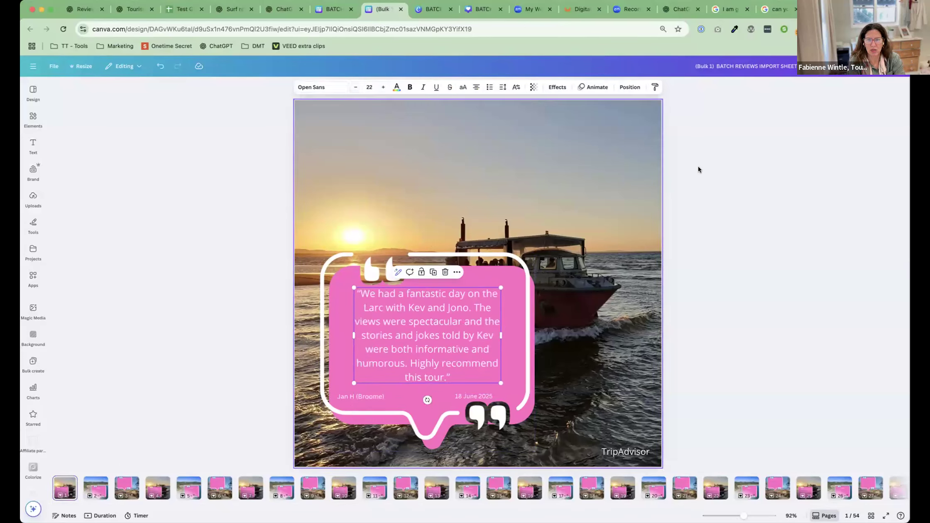
{"action": "left_click", "coordinate": [758, 169]}
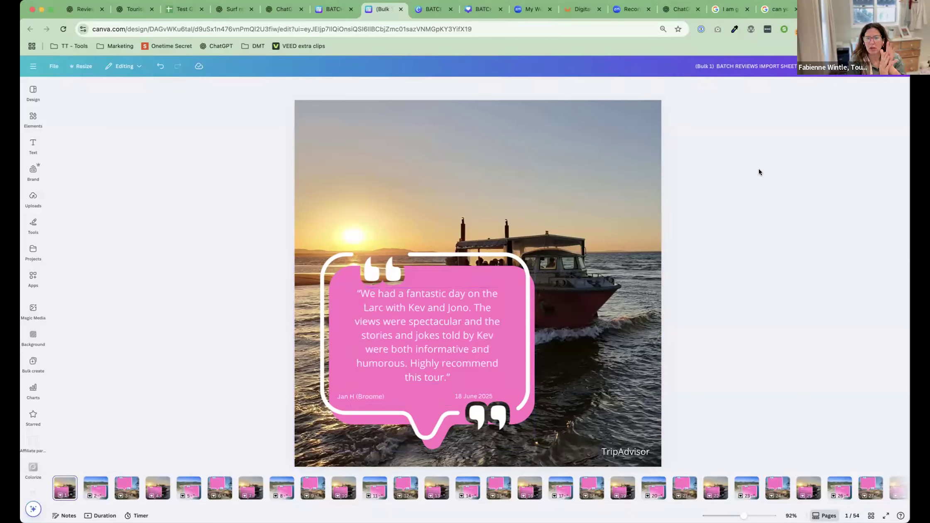